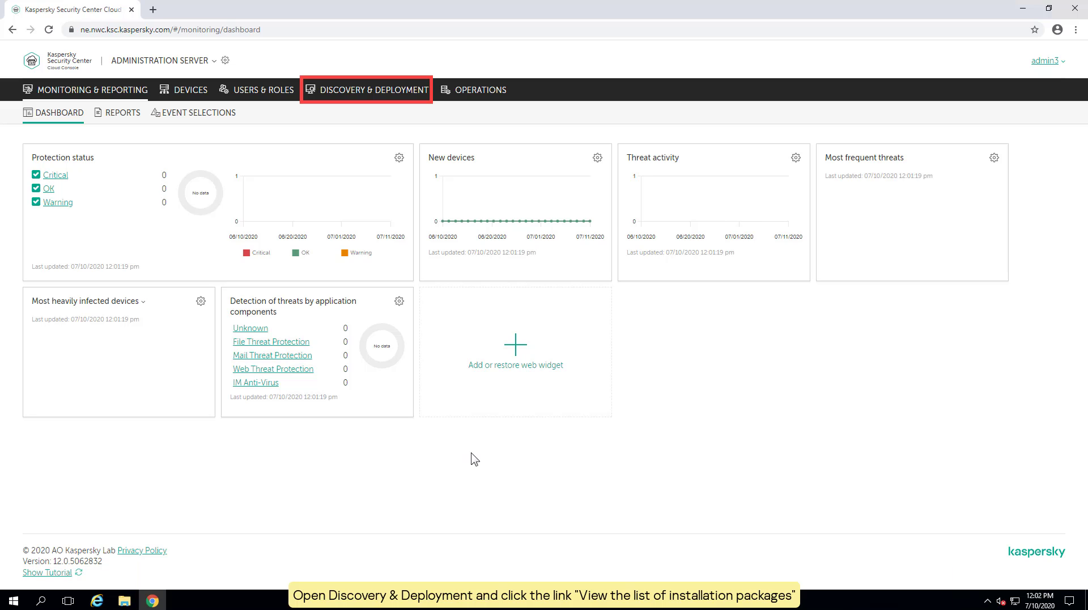
Download the stand-alone Kaspersky Network Agent for Windows (English) package from the installation packages and save it to the Desktop as installer.exe.
{"action": "left_click", "coordinate": [407, 96]}
{"action": "left_click", "coordinate": [967, 142]}
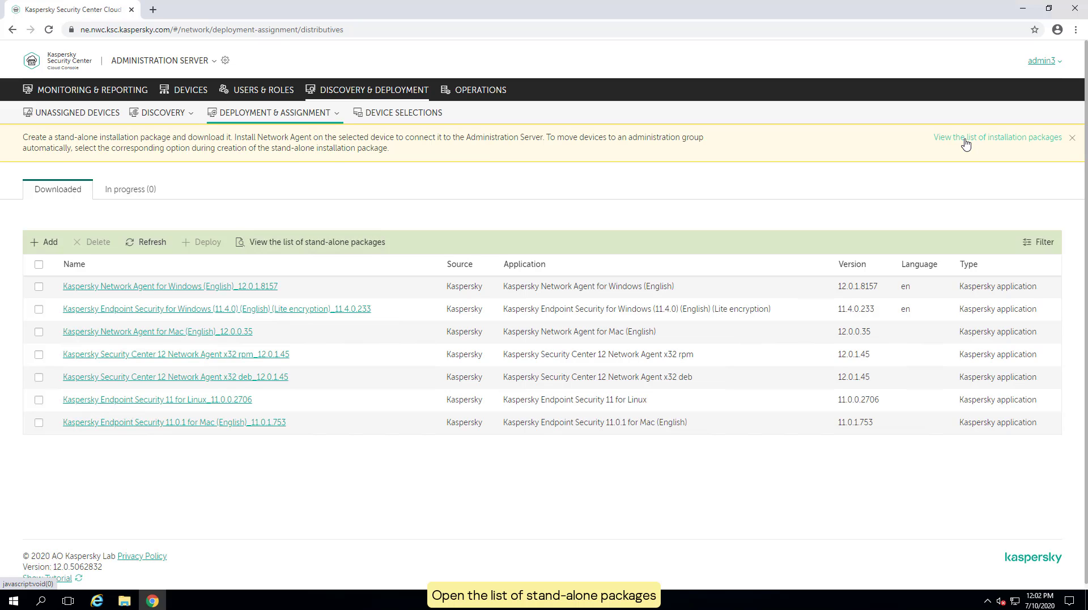
{"action": "left_click", "coordinate": [364, 242]}
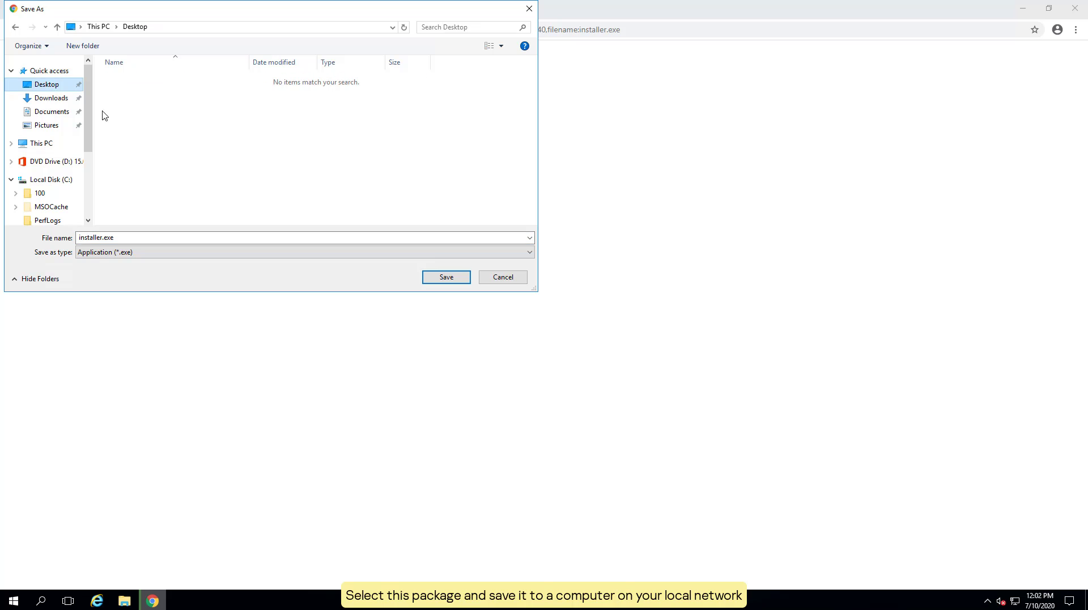
{"action": "left_click", "coordinate": [461, 278]}
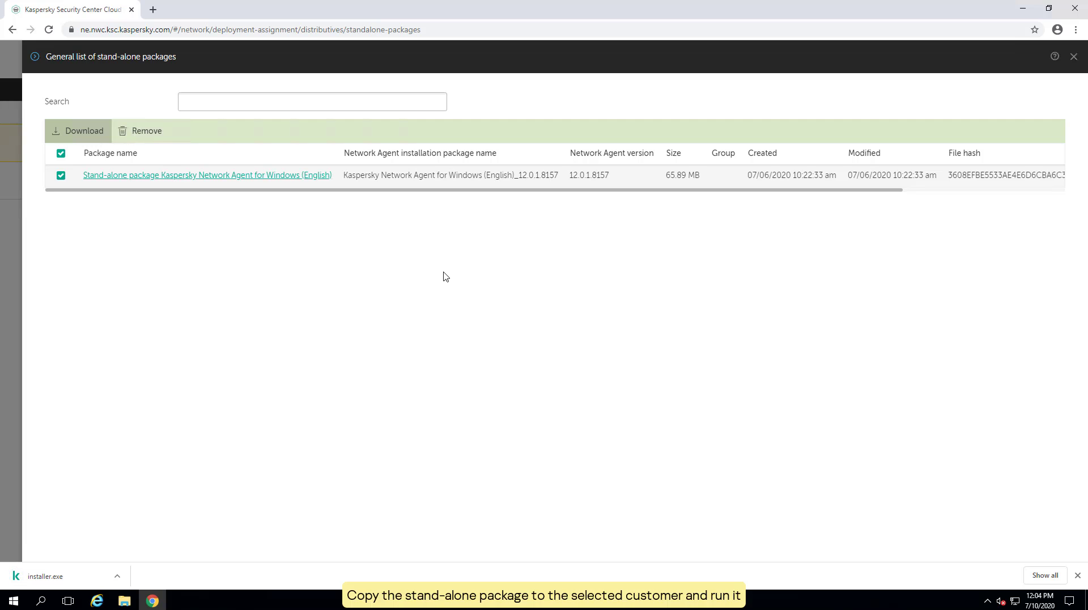
Run installer.exe from the desktop to install Kaspersky Security Center 12 Network Agent.
{"action": "left_click", "coordinate": [1024, 8]}
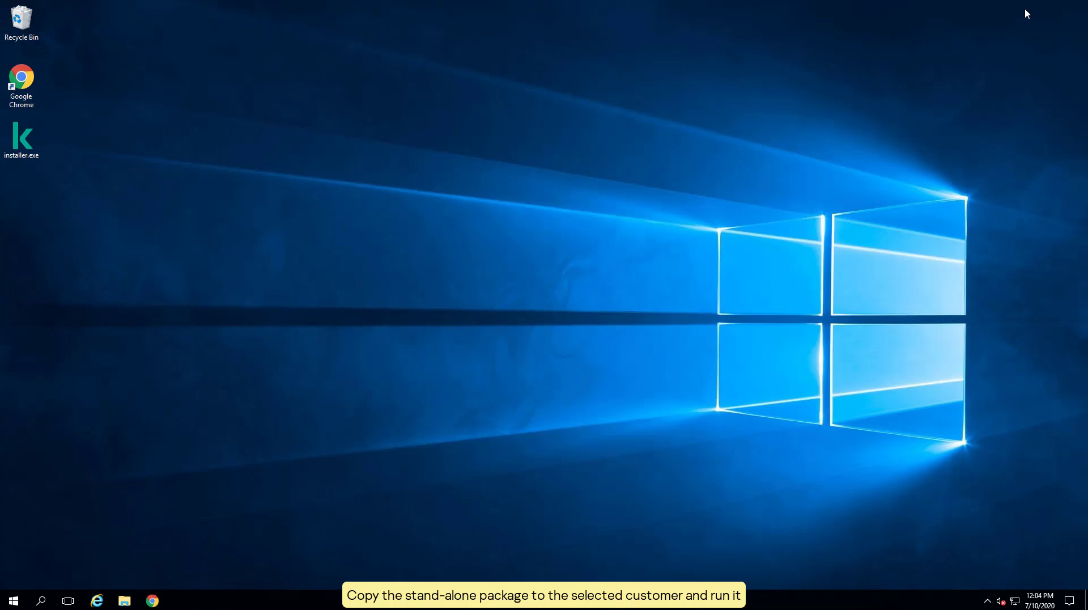
{"action": "double_click", "coordinate": [41, 143]}
{"action": "left_click", "coordinate": [582, 314]}
{"action": "left_click", "coordinate": [454, 369]}
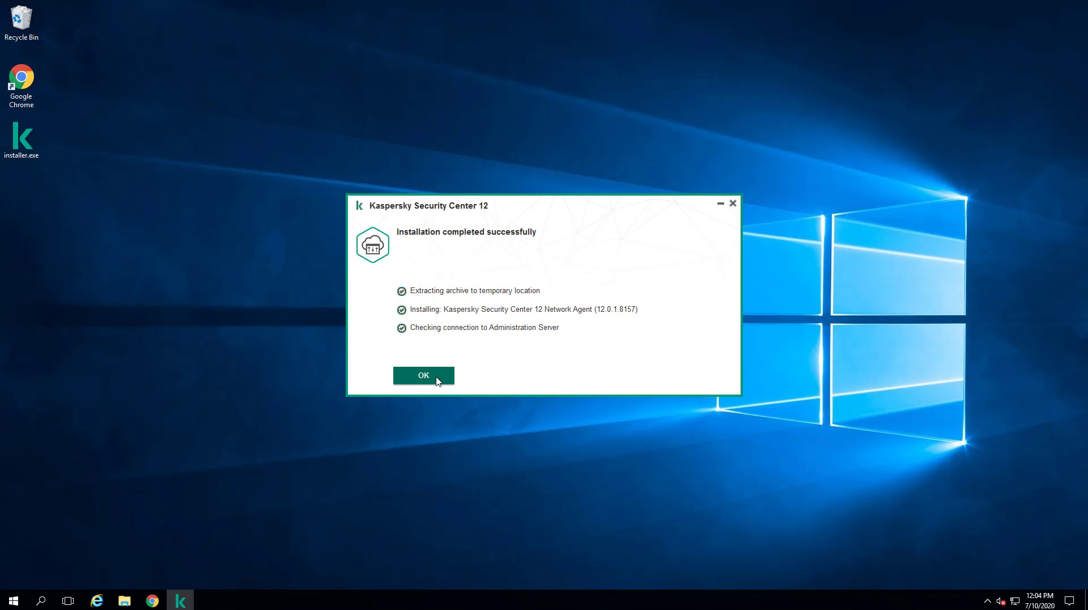
{"action": "left_click", "coordinate": [435, 377]}
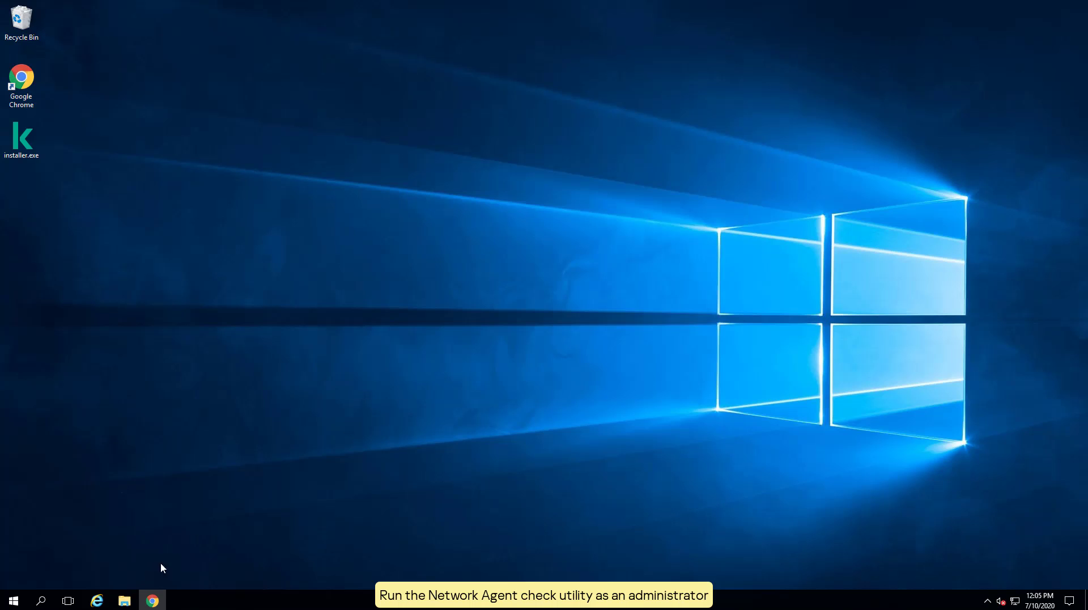
Run the Network Agent check utility as administrator from the Program Files (x86)\Kaspersky Lab\NetworkAgent folder, and close the folder window.
{"action": "left_click", "coordinate": [124, 600]}
{"action": "left_click", "coordinate": [296, 428]}
{"action": "left_click", "coordinate": [394, 299]}
{"action": "double_click", "coordinate": [394, 296]}
{"action": "double_click", "coordinate": [383, 260]}
{"action": "scroll", "coordinate": [388, 276], "scroll_direction": "down", "scroll_amount": 10}
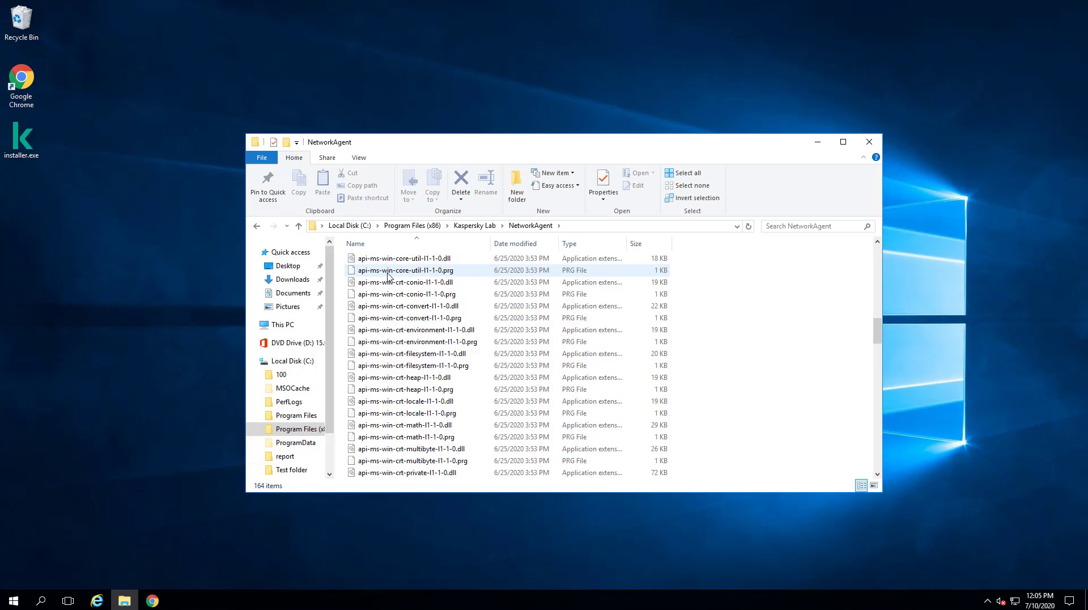
{"action": "scroll", "coordinate": [388, 278], "scroll_direction": "down", "scroll_amount": 12}
{"action": "left_click", "coordinate": [389, 367]}
{"action": "right_click", "coordinate": [389, 372]}
{"action": "left_click", "coordinate": [413, 390]}
{"action": "left_click", "coordinate": [874, 146]}
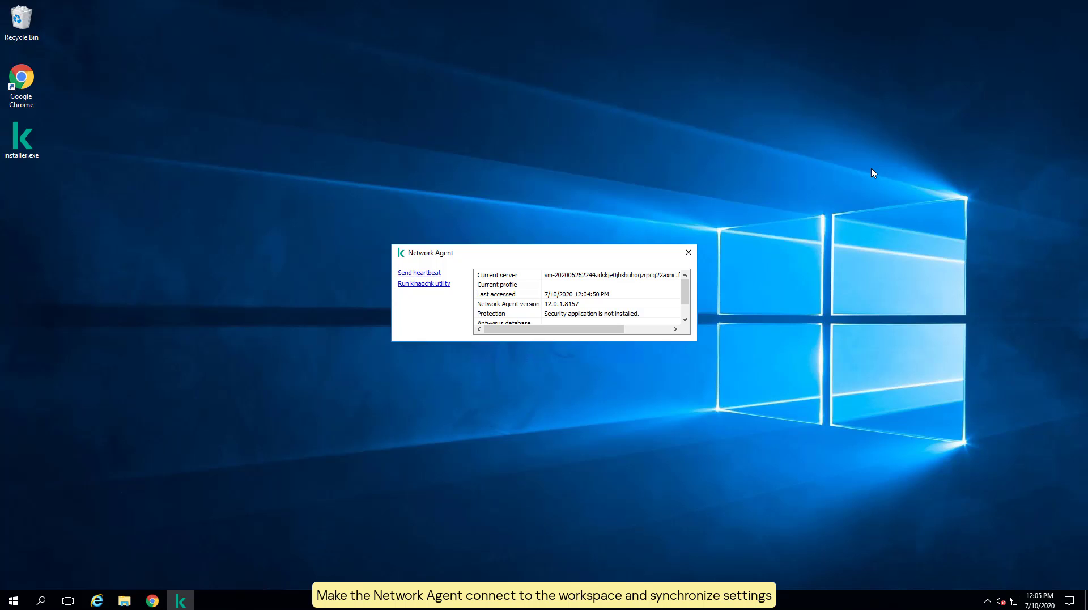
Send a heartbeat from the Network Agent and check its connection with the klnagchk utility.
{"action": "left_click", "coordinate": [438, 274]}
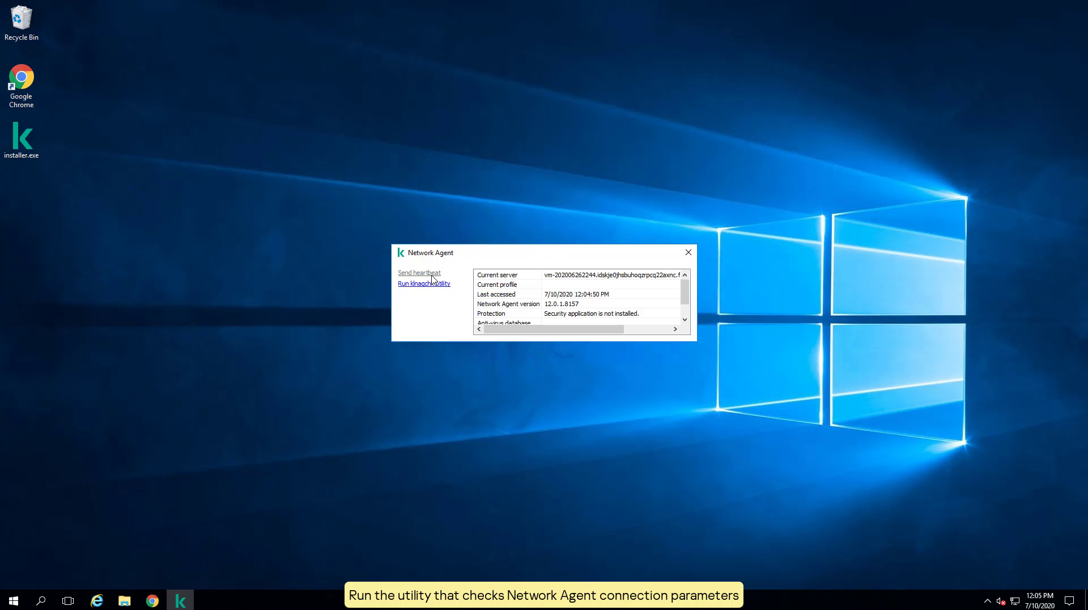
{"action": "left_click", "coordinate": [434, 283]}
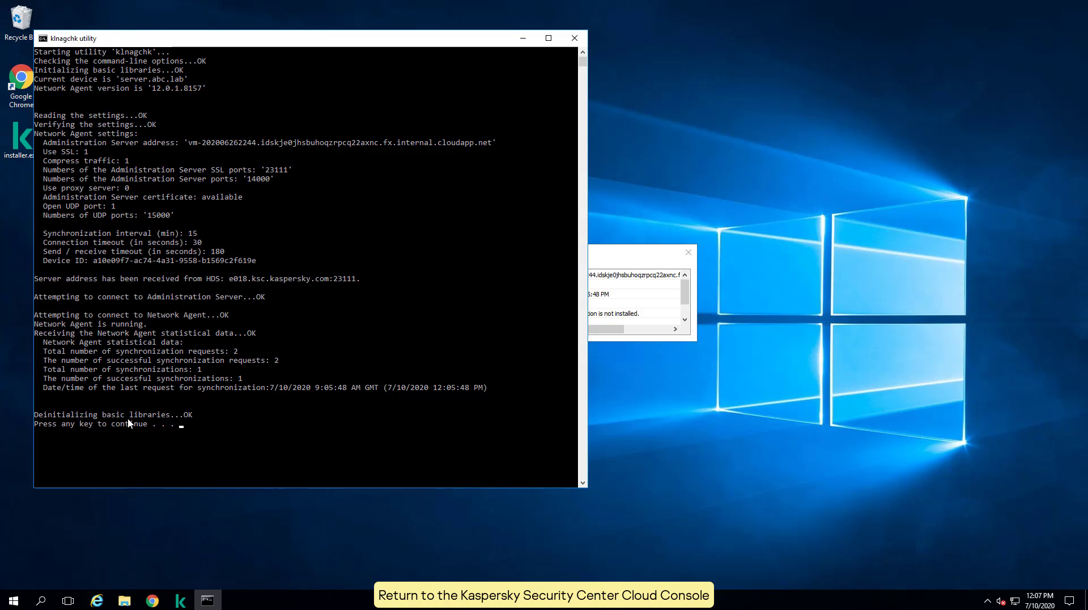
{"action": "left_click", "coordinate": [575, 38]}
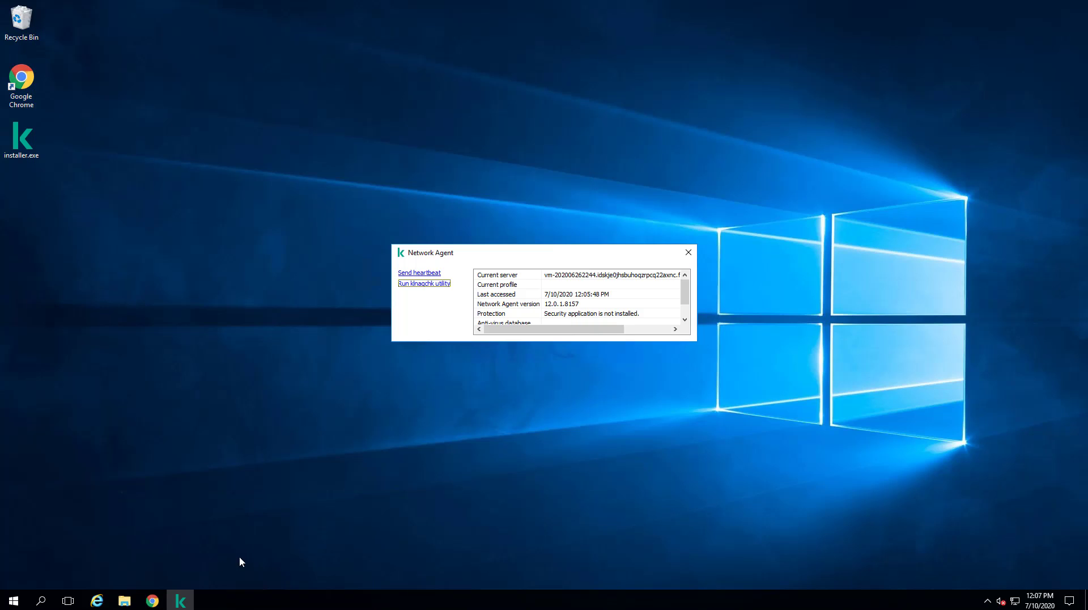
Switch back to the Cloud Console and enable "Do not disconnect from the Administration Server" for the unassigned device SERVER.
{"action": "left_click", "coordinate": [152, 601]}
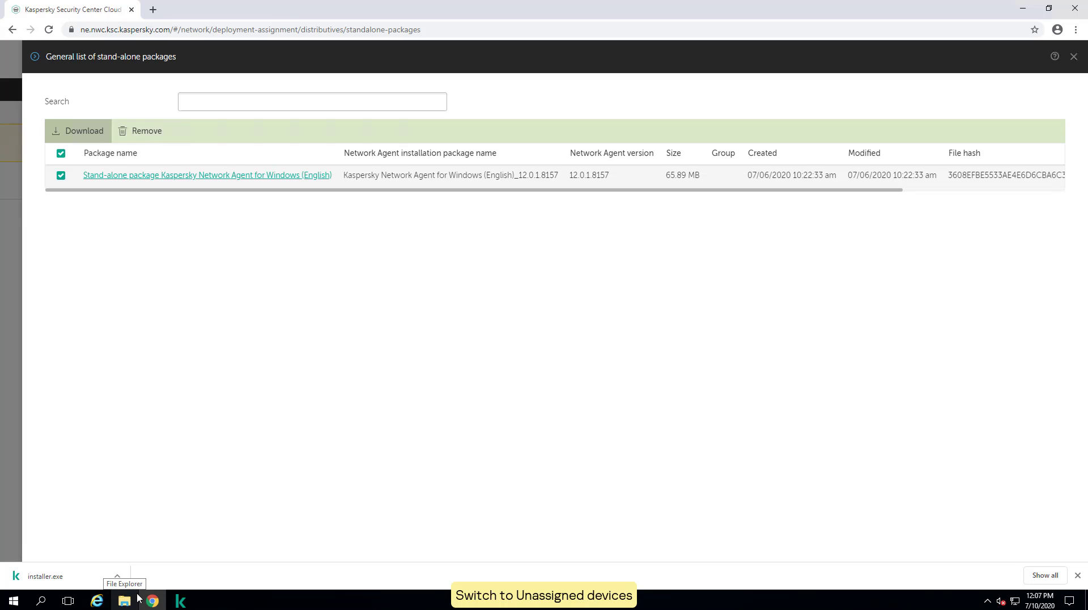
{"action": "left_click", "coordinate": [1074, 57]}
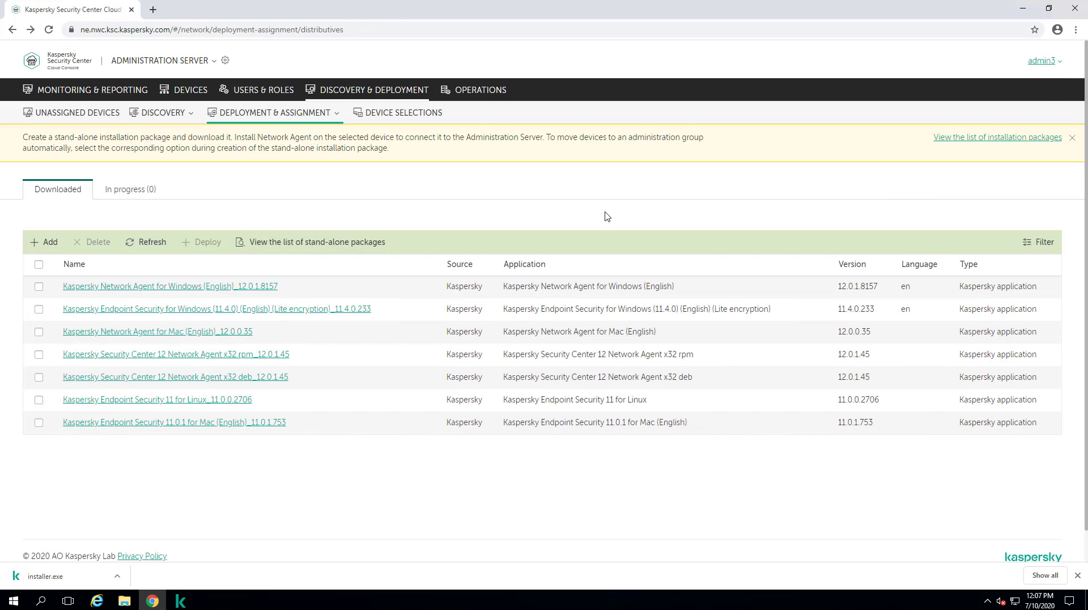
{"action": "left_click", "coordinate": [71, 114]}
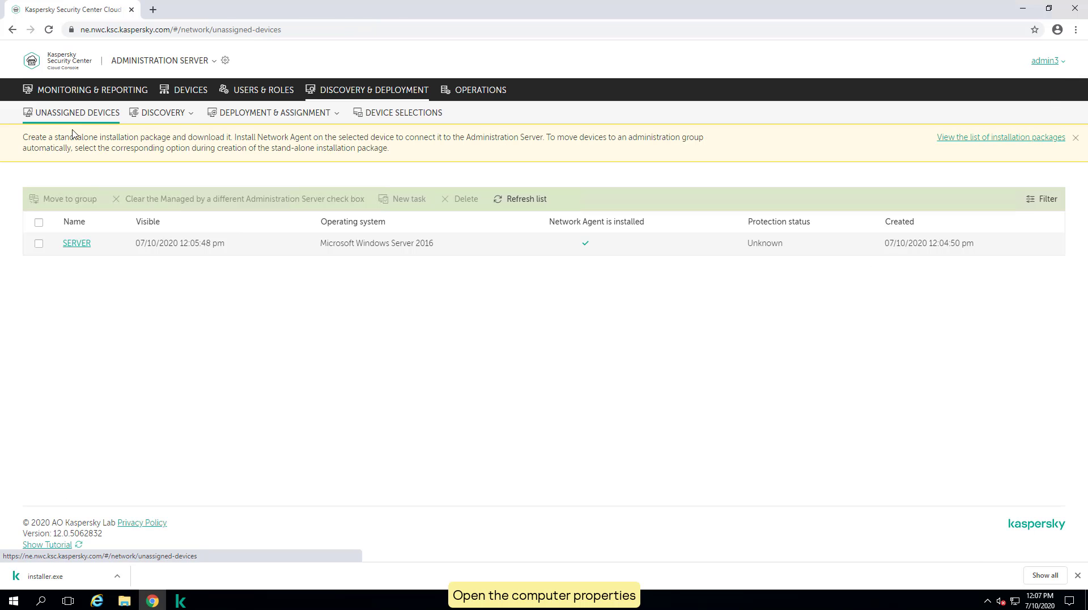
{"action": "left_click", "coordinate": [77, 243]}
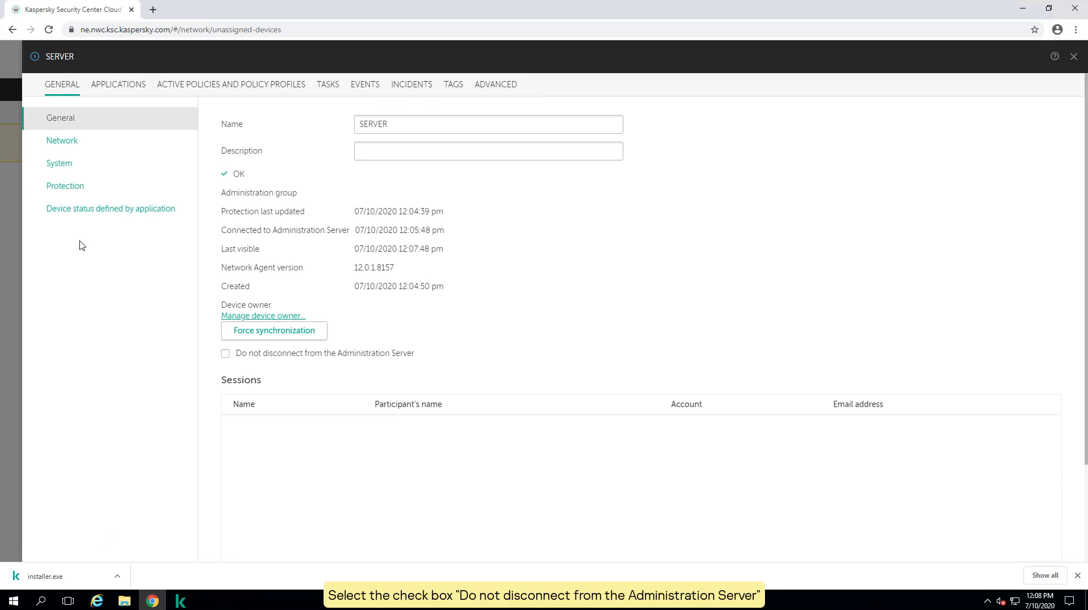
{"action": "left_click", "coordinate": [227, 353]}
{"action": "left_click", "coordinate": [984, 546]}
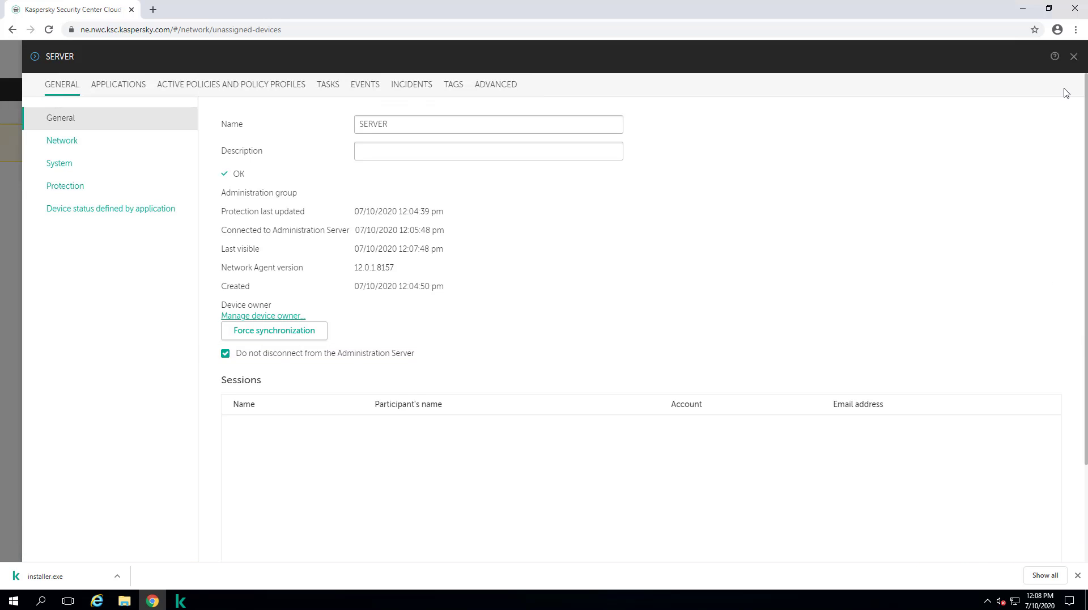
{"action": "left_click", "coordinate": [1074, 56]}
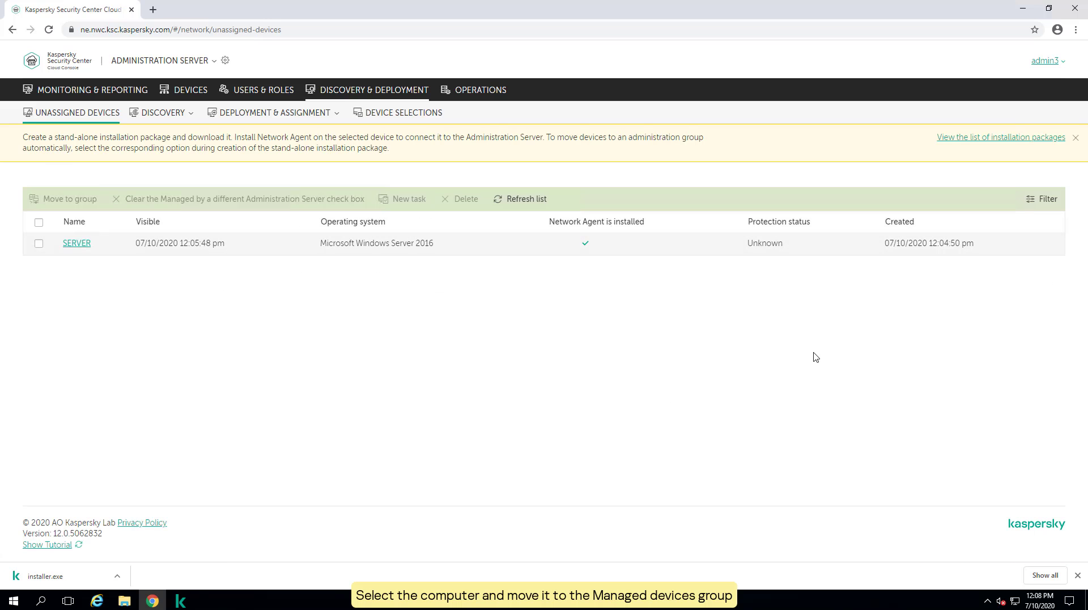
Move the unassigned device SERVER to the Managed devices group.
{"action": "left_click", "coordinate": [39, 243]}
{"action": "left_click", "coordinate": [63, 204]}
{"action": "left_click", "coordinate": [854, 117]}
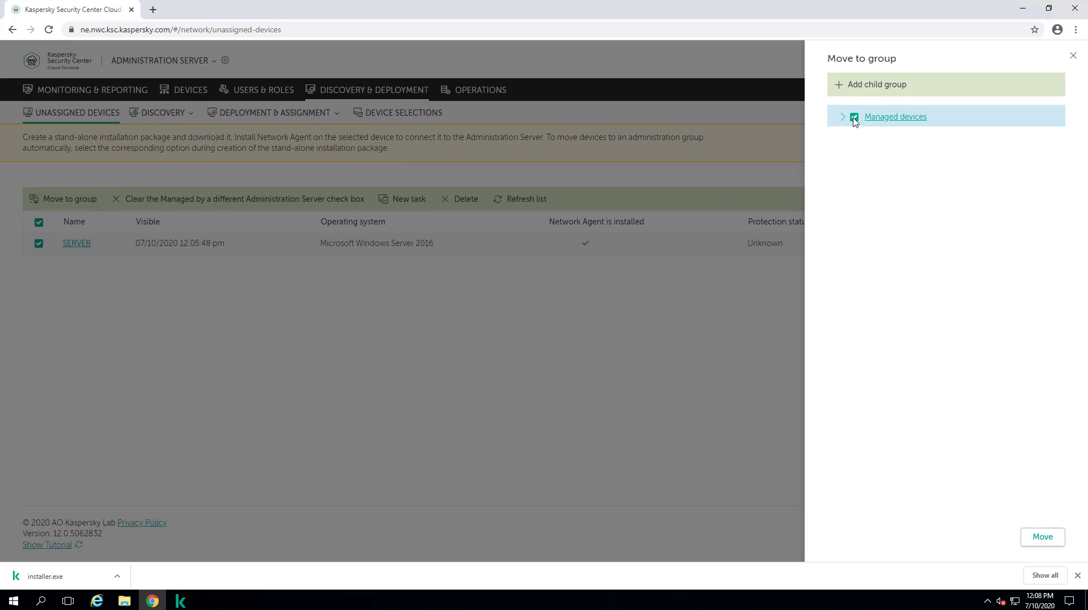
{"action": "left_click", "coordinate": [1037, 538]}
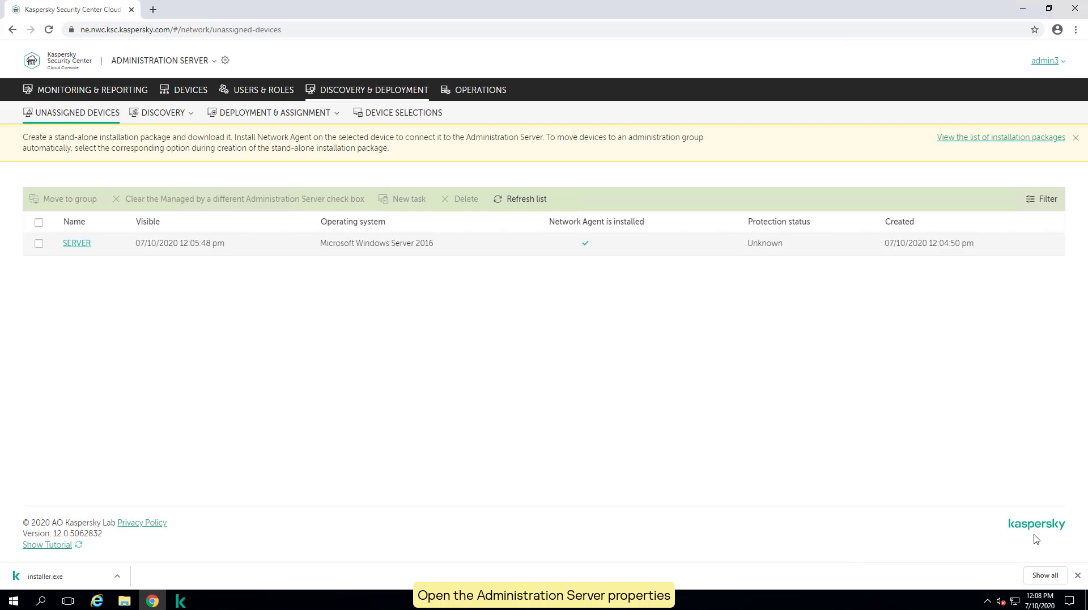
Assign SERVER as a distribution point for the Managed devices group in the Administration Server properties.
{"action": "left_click", "coordinate": [226, 65]}
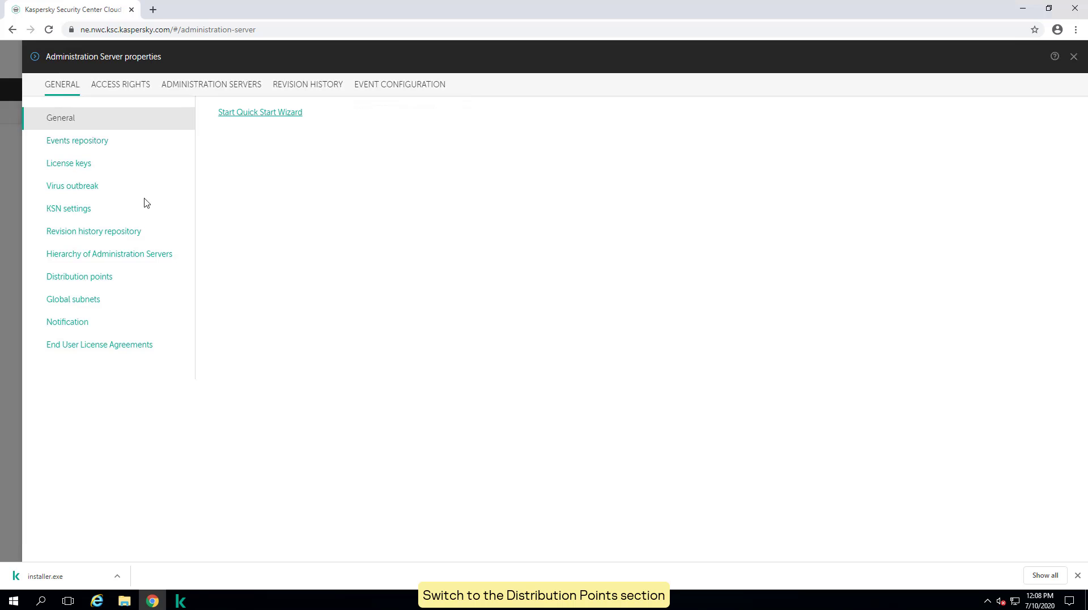
{"action": "left_click", "coordinate": [96, 280]}
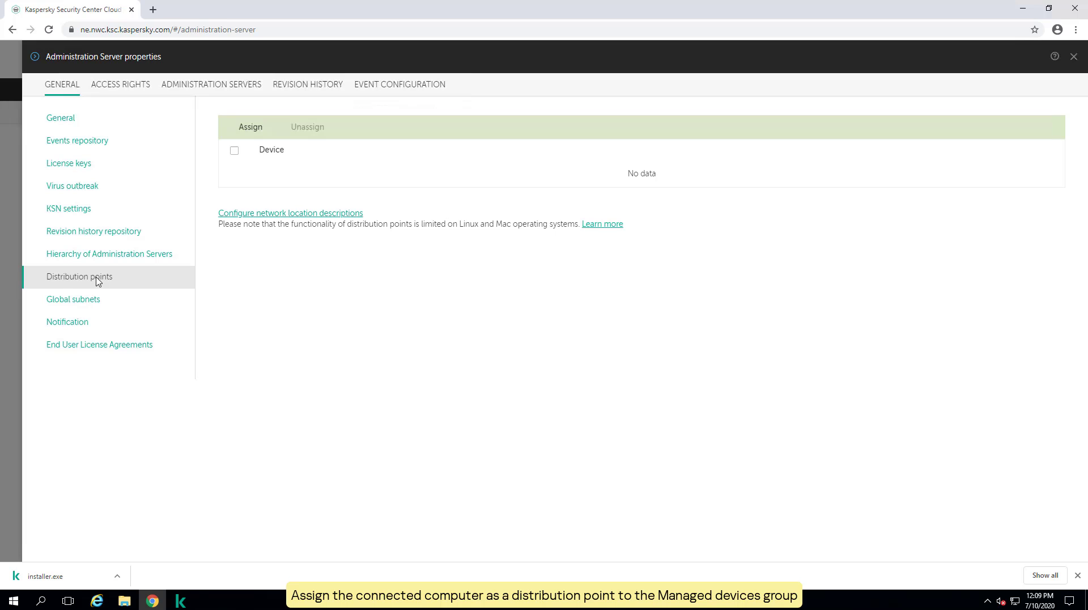
{"action": "left_click", "coordinate": [249, 128]}
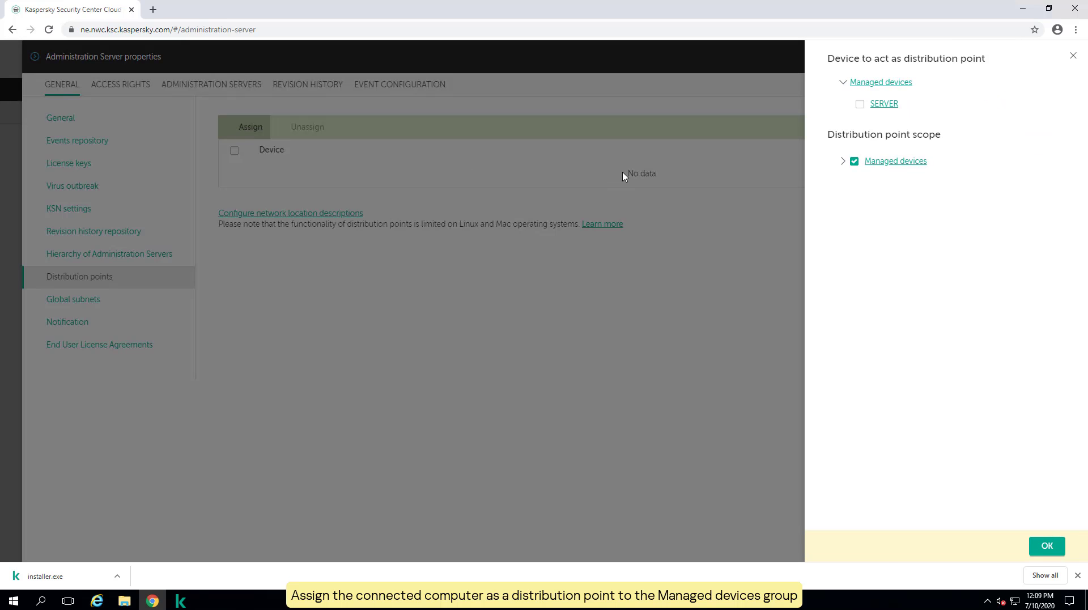
{"action": "left_click", "coordinate": [867, 105]}
{"action": "left_click", "coordinate": [1047, 546]}
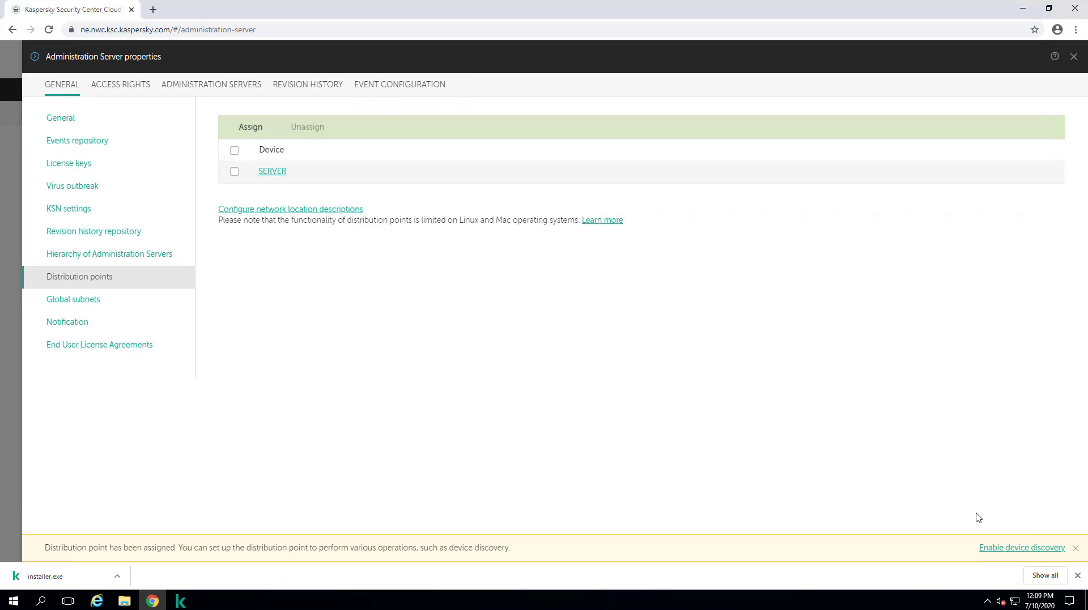
Enable Windows domain network polling and Active Directory polling on the SERVER distribution point, and refresh the unassigned devices list.
{"action": "left_click", "coordinate": [275, 171]}
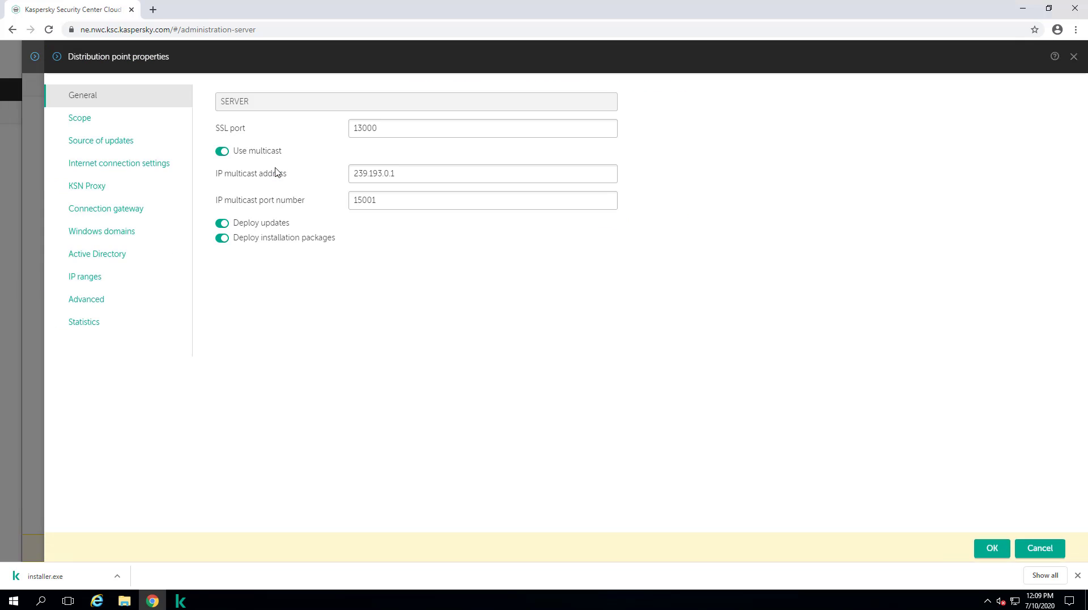
{"action": "left_click", "coordinate": [128, 230]}
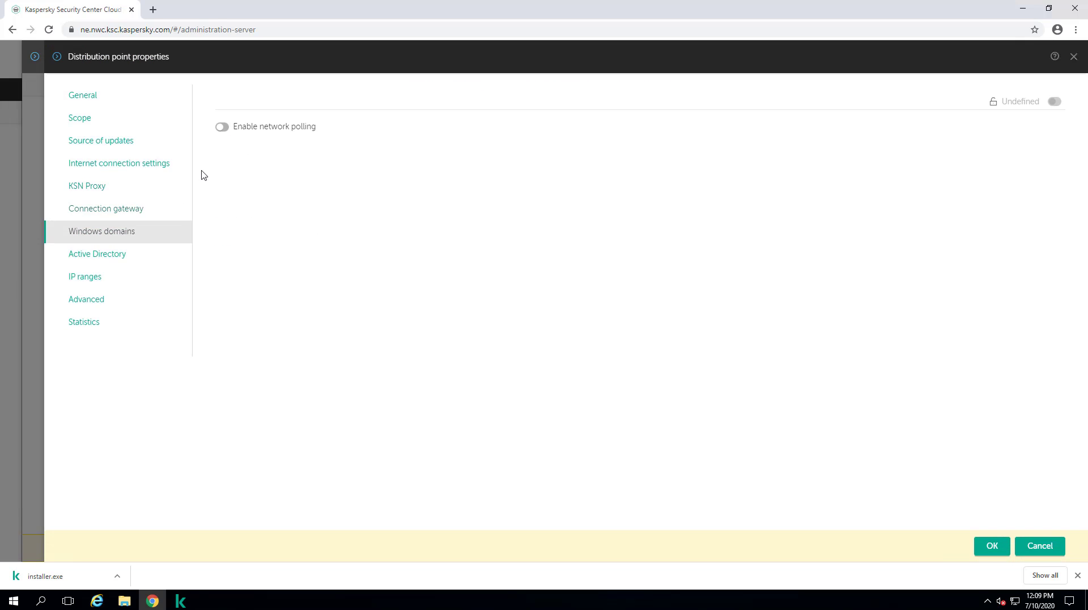
{"action": "left_click", "coordinate": [224, 129]}
{"action": "left_click", "coordinate": [120, 255]}
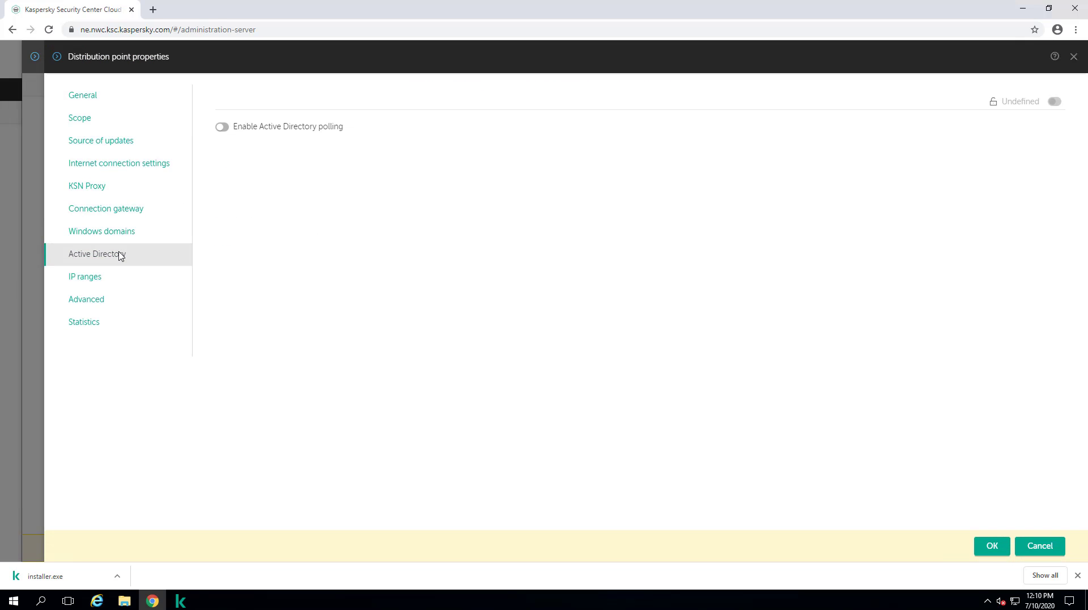
{"action": "left_click", "coordinate": [228, 132]}
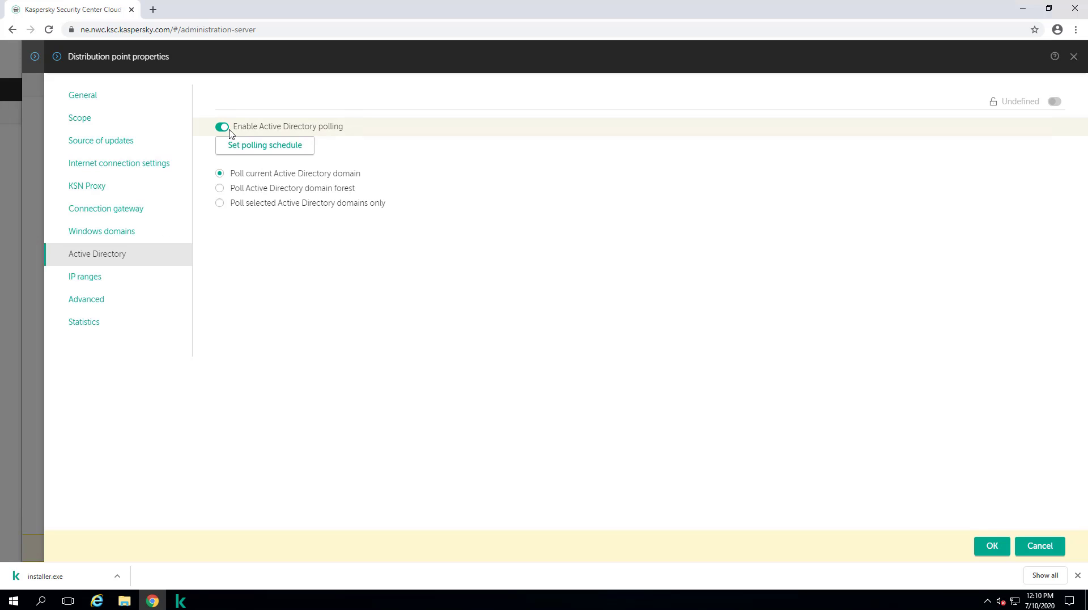
{"action": "left_click", "coordinate": [987, 547]}
{"action": "left_click", "coordinate": [989, 546]}
{"action": "left_click", "coordinate": [986, 547]}
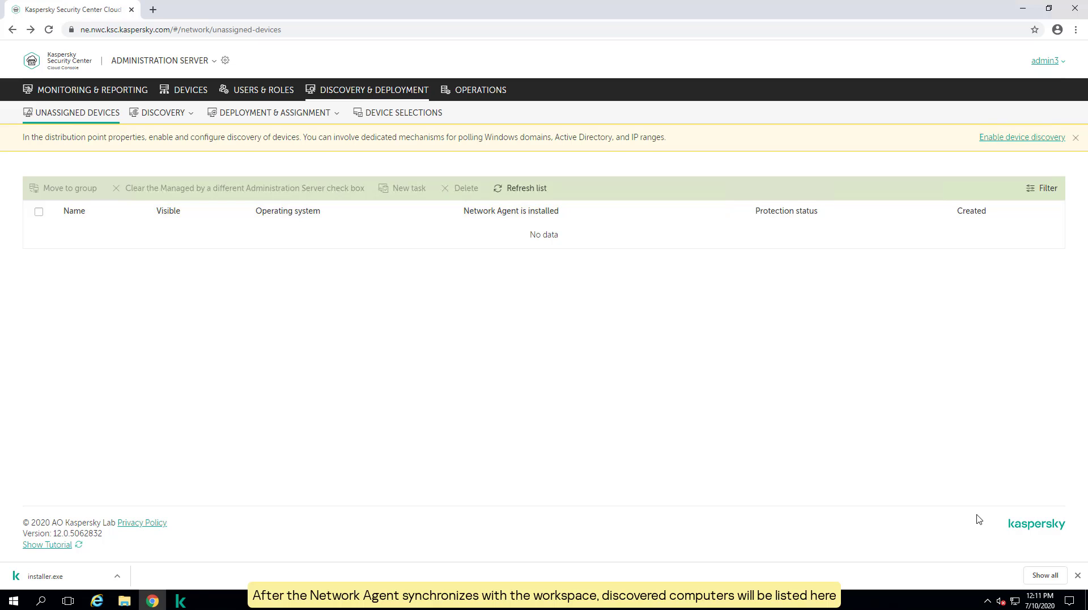
{"action": "left_click", "coordinate": [531, 199]}
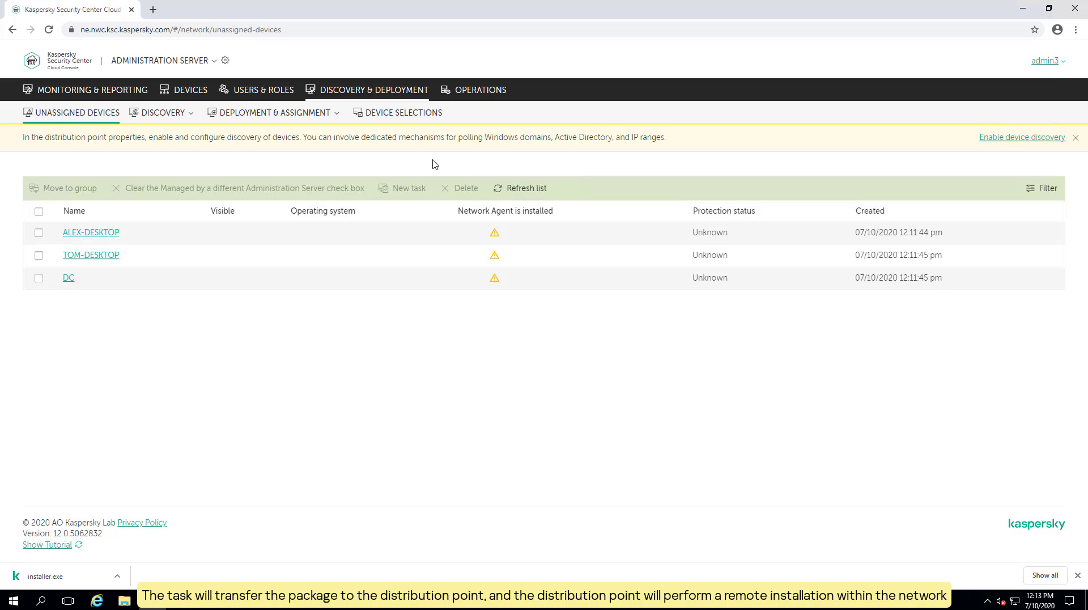
Start the Protection Deployment Wizard with the Kaspersky Endpoint Security for Windows (11.4.0) package, no license key, and Kaspersky Network Agent for Windows (English).
{"action": "left_click", "coordinate": [342, 121]}
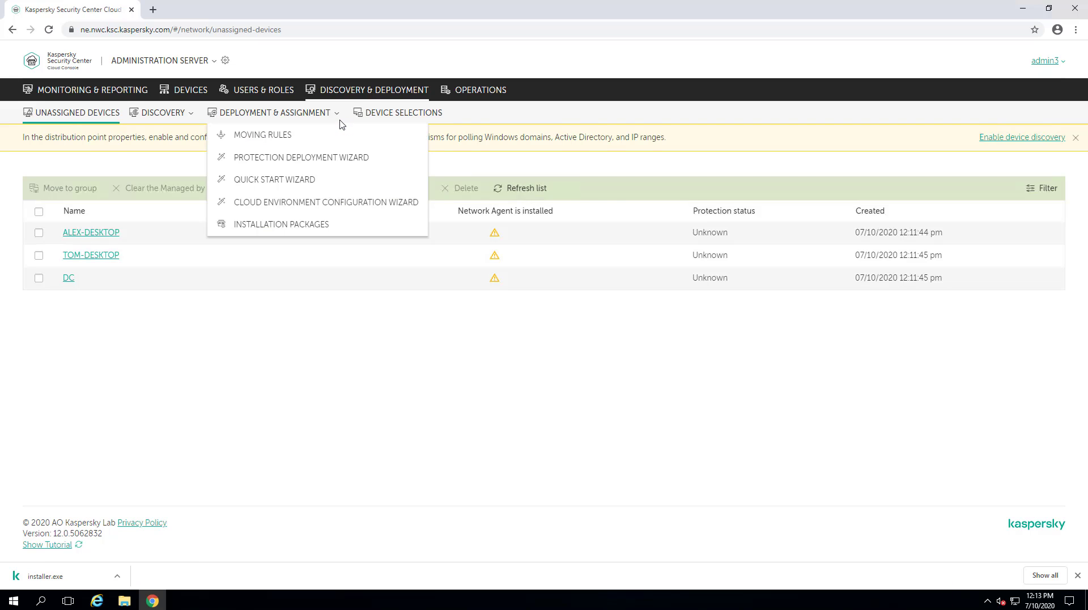
{"action": "left_click", "coordinate": [345, 158]}
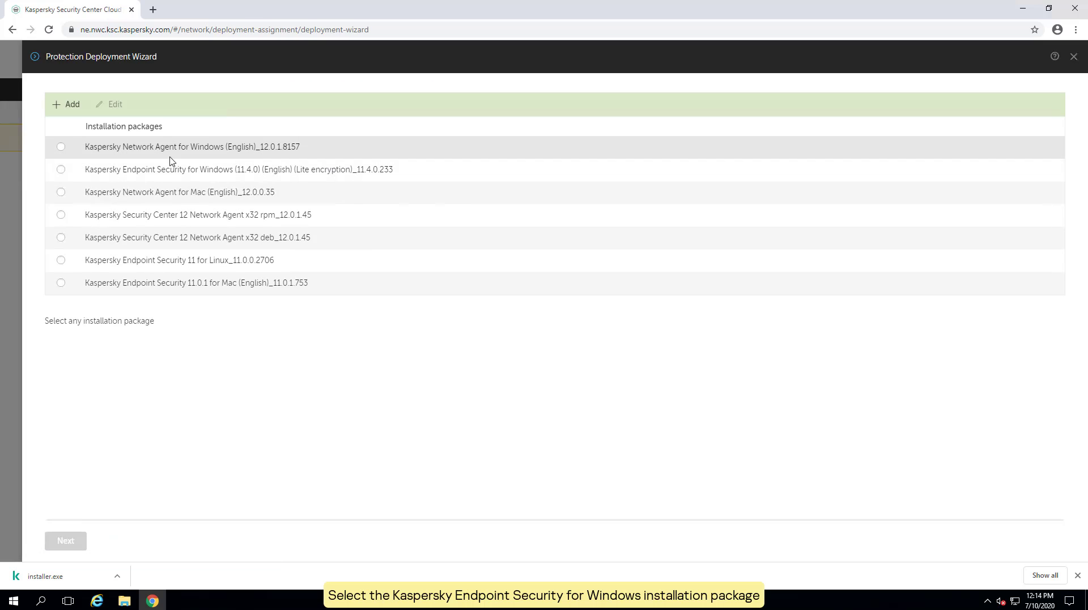
{"action": "left_click", "coordinate": [61, 169]}
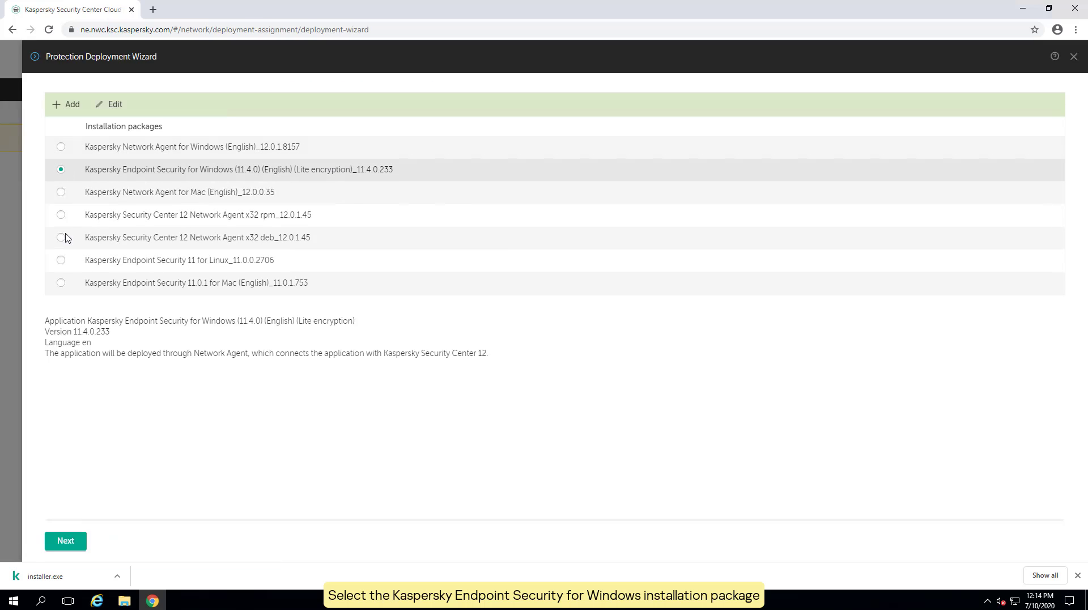
{"action": "left_click", "coordinate": [79, 541]}
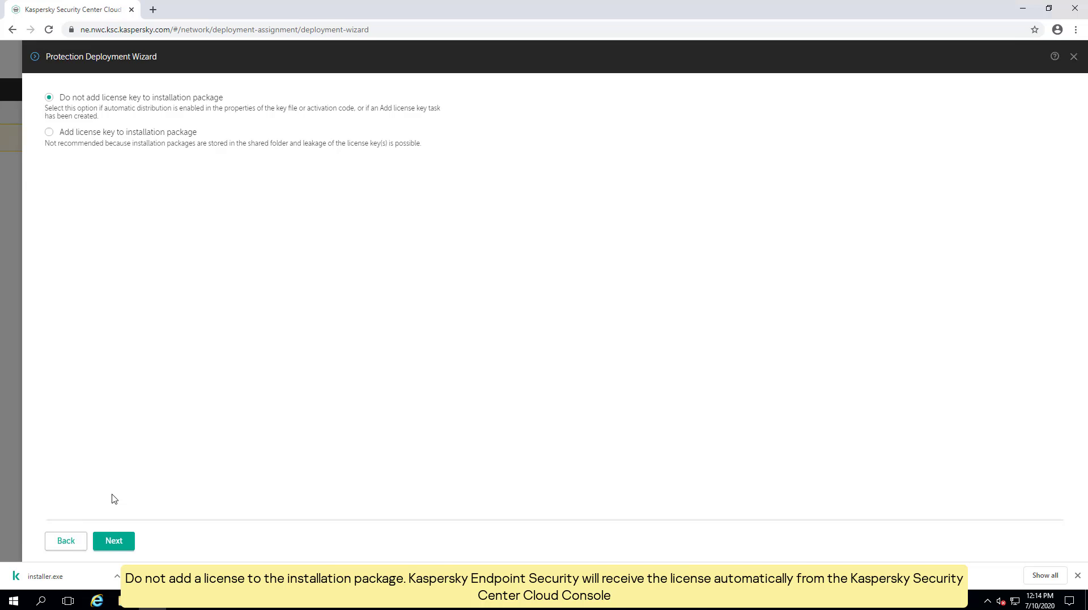
{"action": "left_click", "coordinate": [120, 539]}
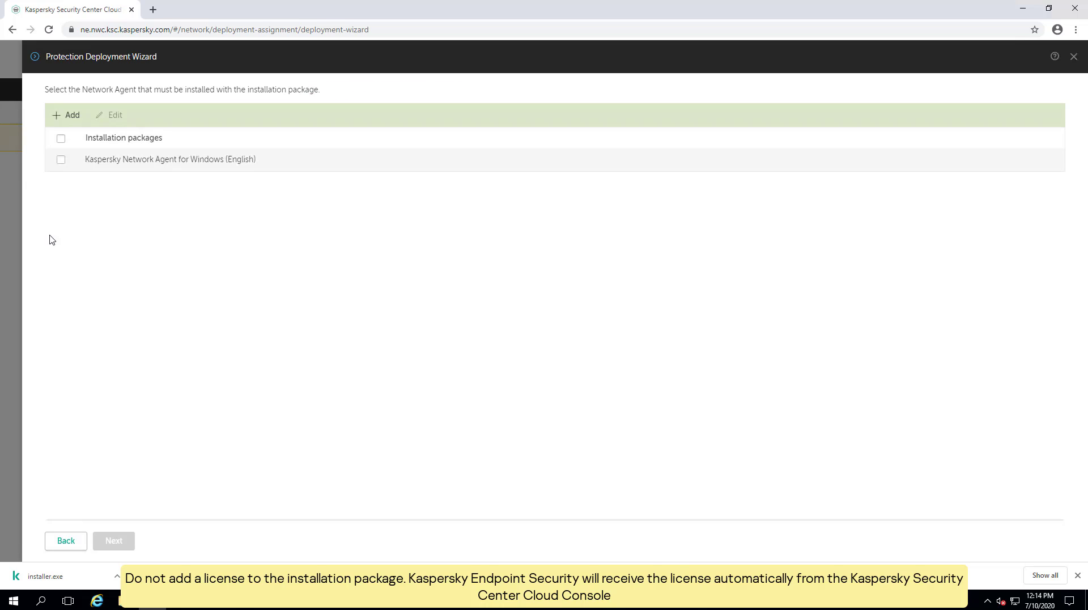
{"action": "left_click", "coordinate": [61, 159]}
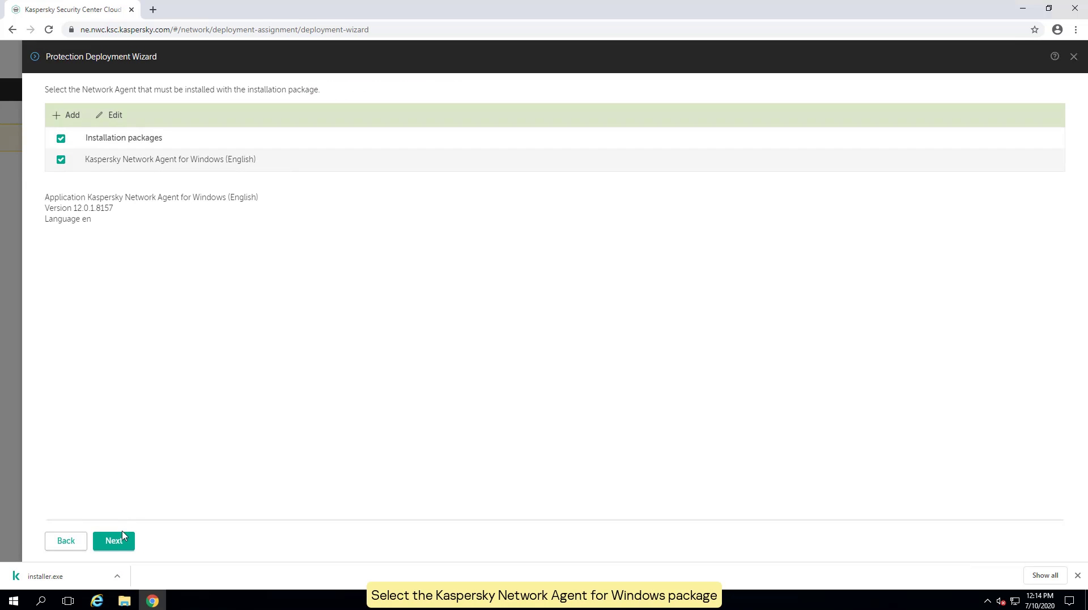
Select specific devices for installation: SERVER from Managed devices, plus ALEX-DESKTOP, TOM-DESKTOP and DC from the unassigned ABC domain.
{"action": "left_click", "coordinate": [125, 536]}
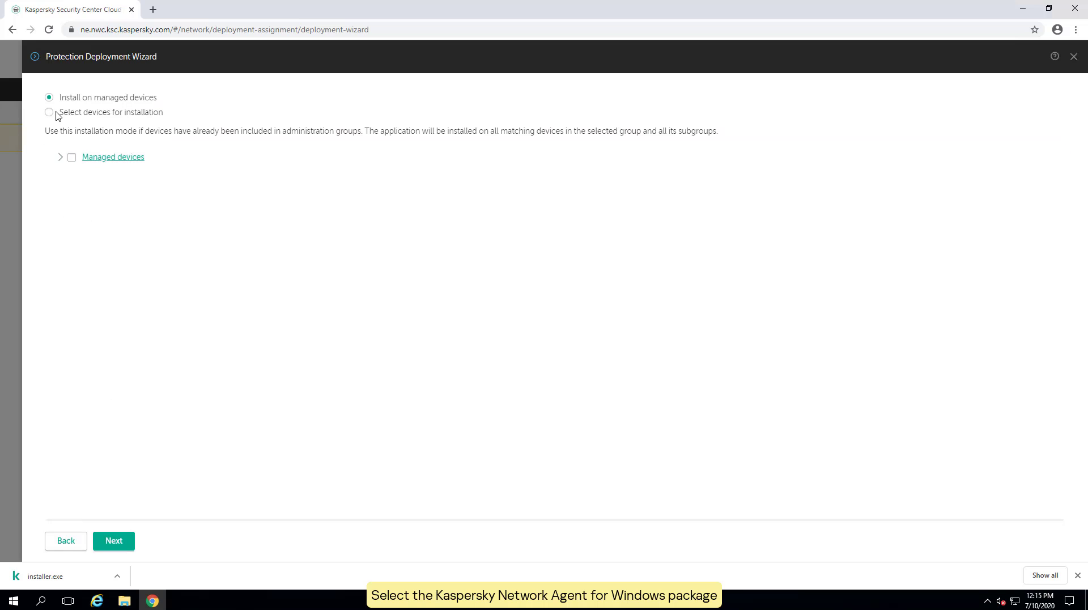
{"action": "left_click", "coordinate": [51, 113]}
{"action": "left_click", "coordinate": [61, 201]}
{"action": "left_click", "coordinate": [75, 225]}
{"action": "left_click", "coordinate": [60, 244]}
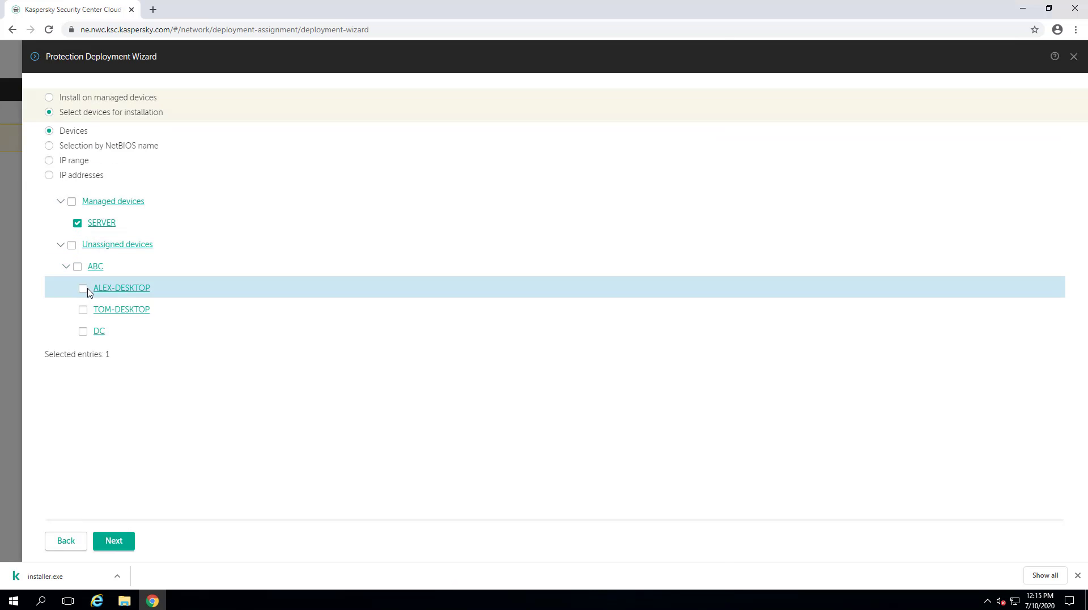
{"action": "left_click", "coordinate": [83, 288]}
{"action": "left_click", "coordinate": [82, 310]}
{"action": "left_click", "coordinate": [83, 331]}
{"action": "left_click", "coordinate": [123, 540]}
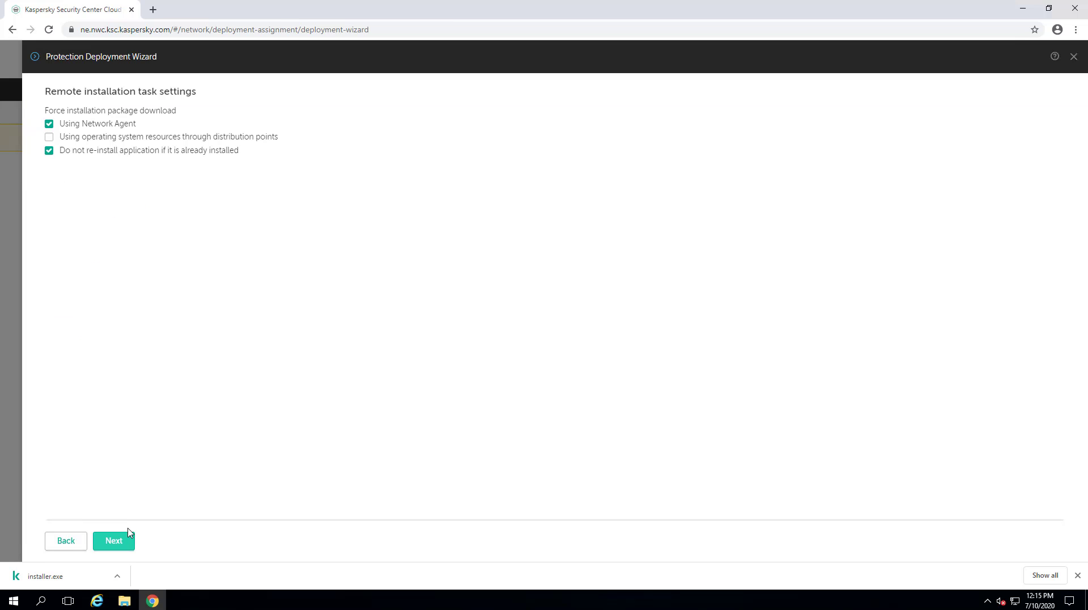
Accept the default remote installation, restart and incompatible application removal settings, and choose to move unassigned devices to the Managed devices group.
{"action": "left_click", "coordinate": [119, 541]}
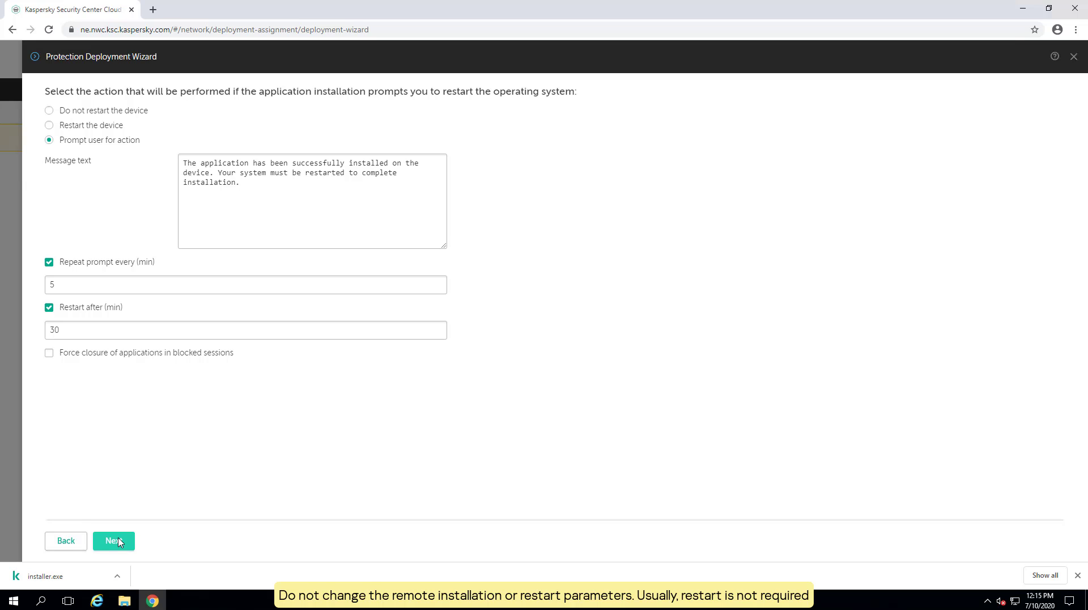
{"action": "left_click", "coordinate": [119, 541]}
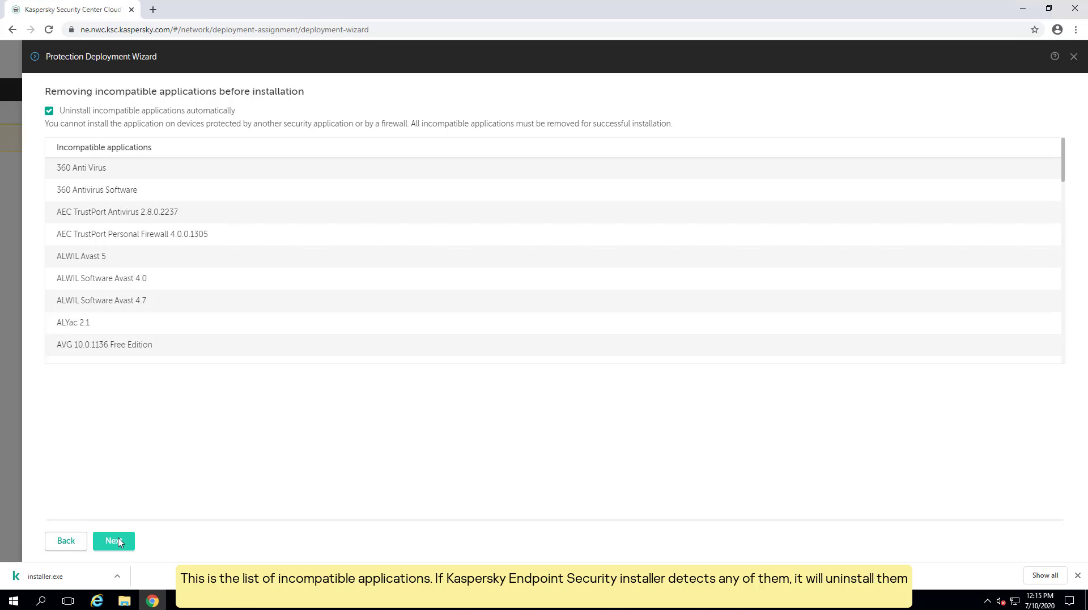
{"action": "left_click", "coordinate": [119, 541]}
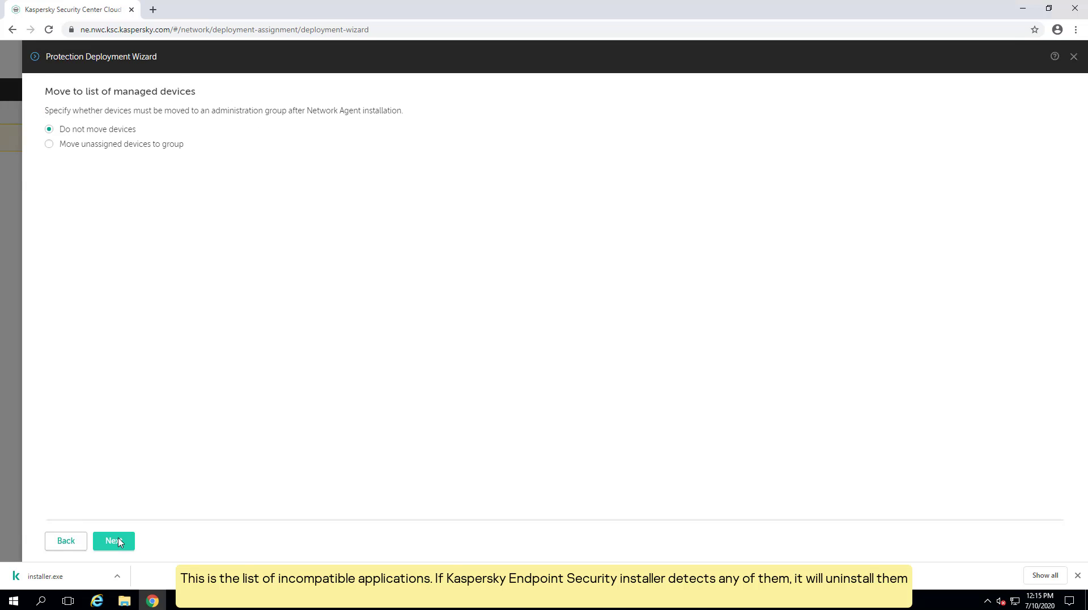
{"action": "left_click", "coordinate": [50, 145]}
{"action": "left_click", "coordinate": [71, 172]}
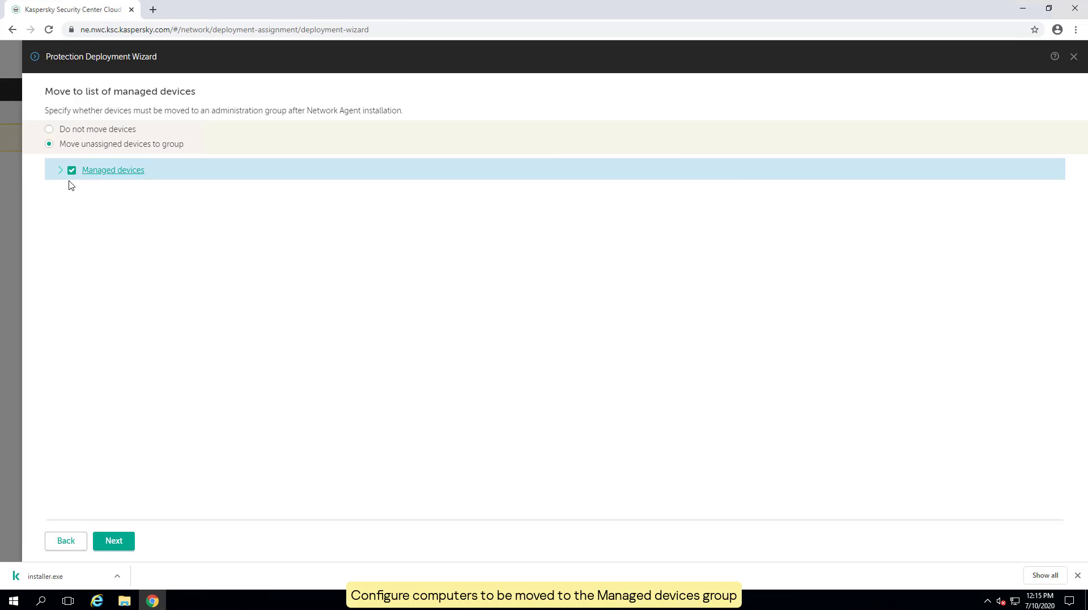
{"action": "left_click", "coordinate": [117, 542]}
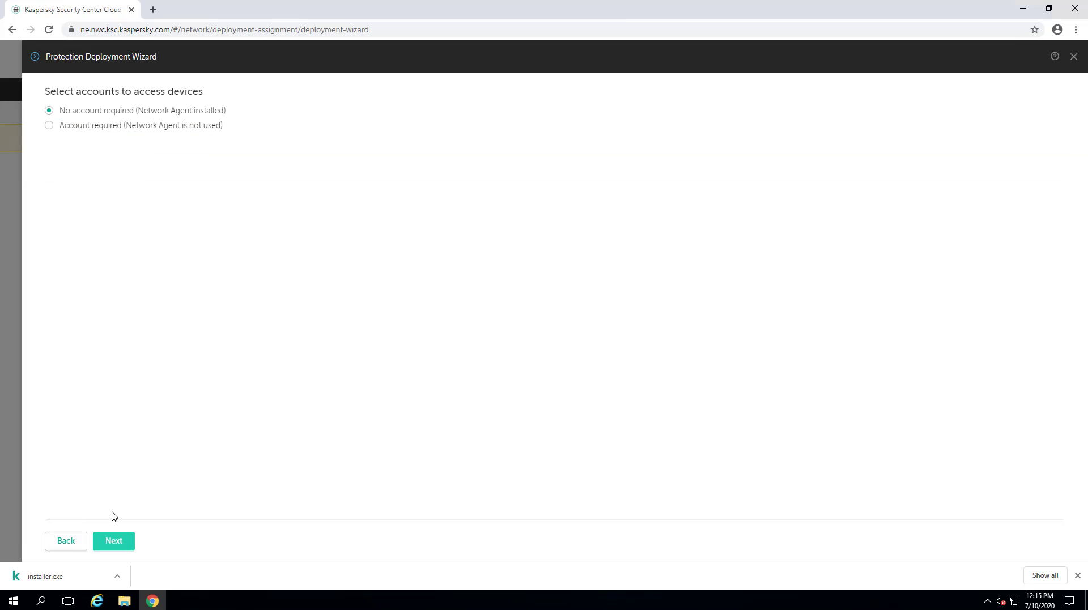
Require an account for device access and add the local account abc\administrator with its account password.
{"action": "left_click", "coordinate": [49, 125]}
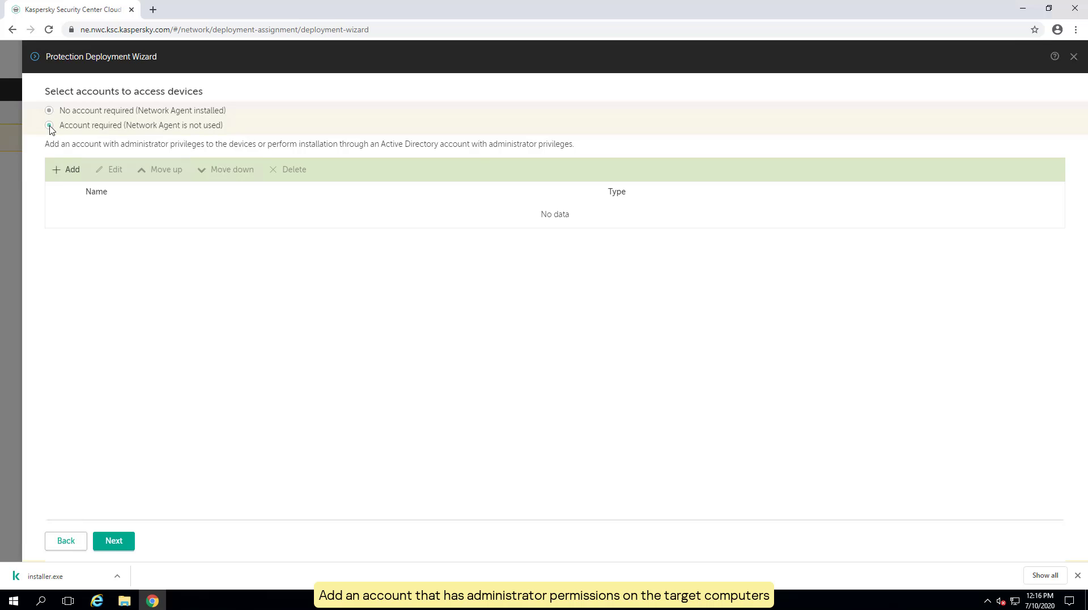
{"action": "left_click", "coordinate": [63, 169]}
{"action": "left_click", "coordinate": [868, 123]}
{"action": "type", "text": "abc\\administrator"}
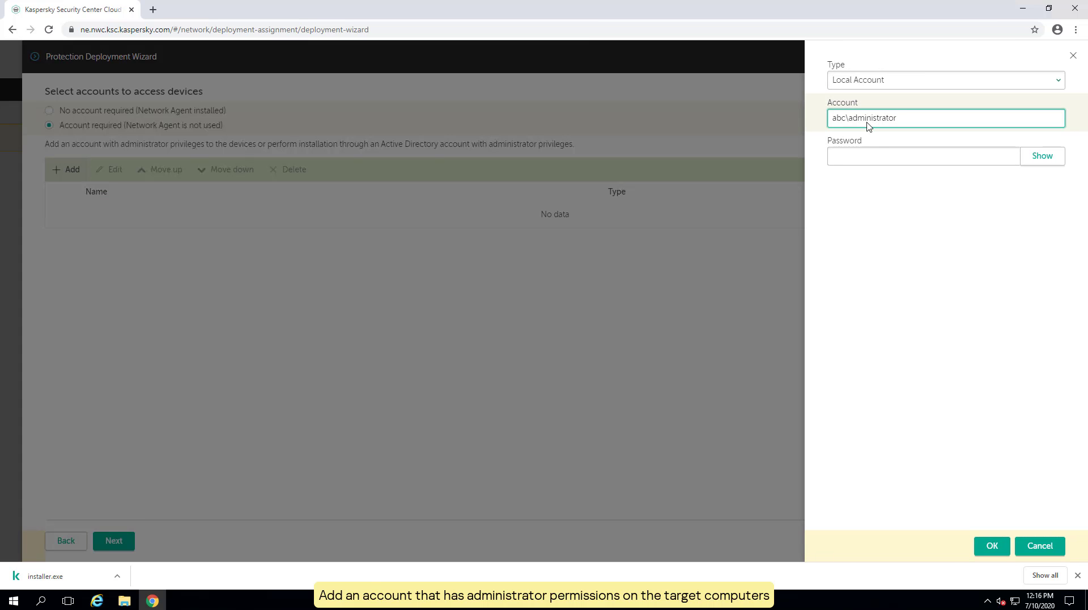
{"action": "key", "text": "Tab"}
{"action": "type", "text": "*********"}
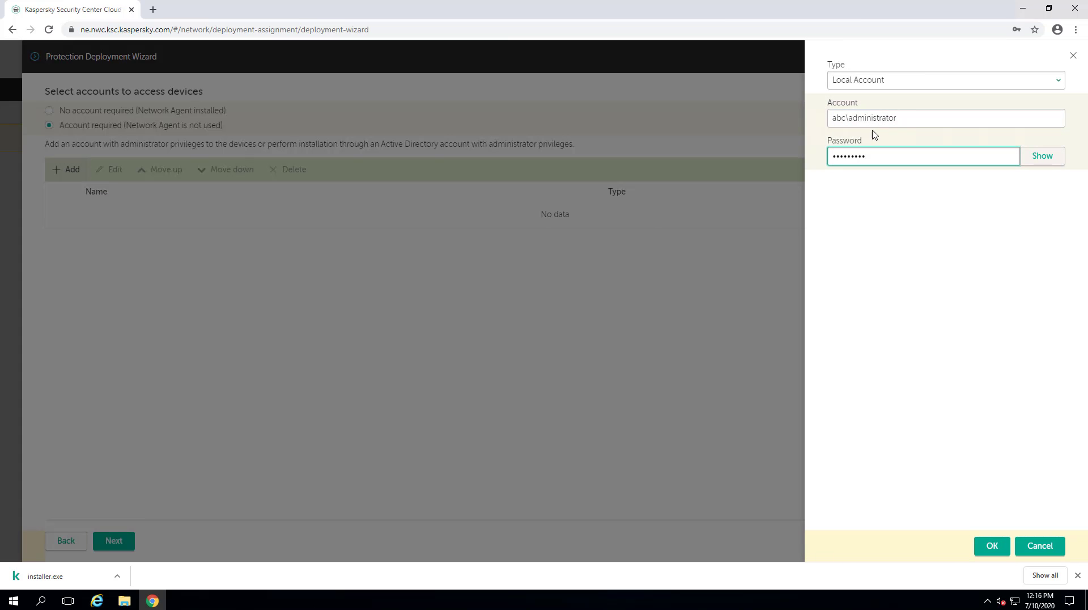
{"action": "left_click", "coordinate": [993, 546]}
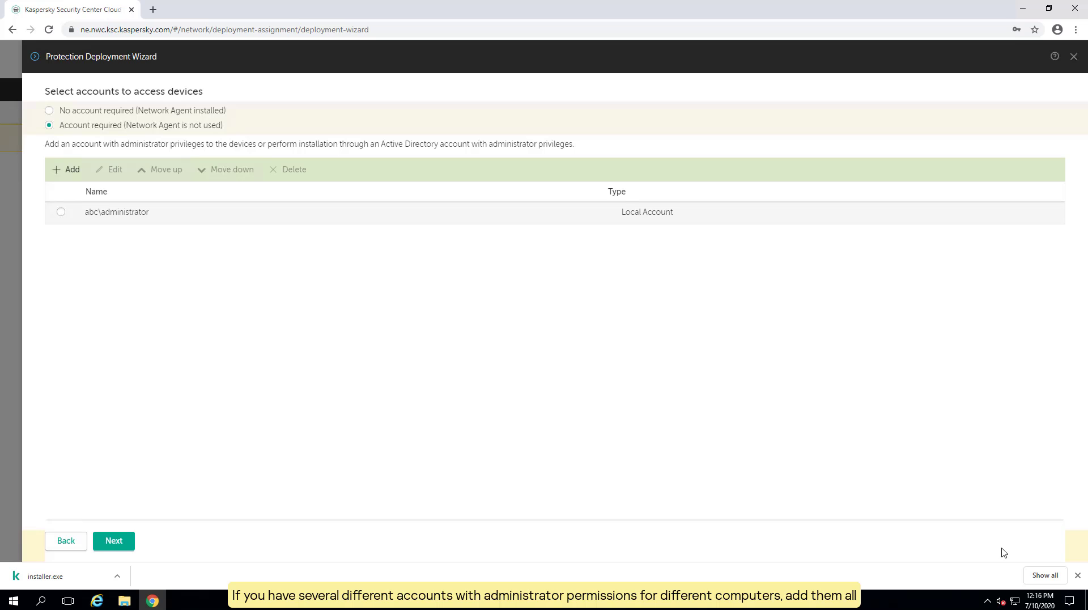
{"action": "left_click", "coordinate": [125, 540]}
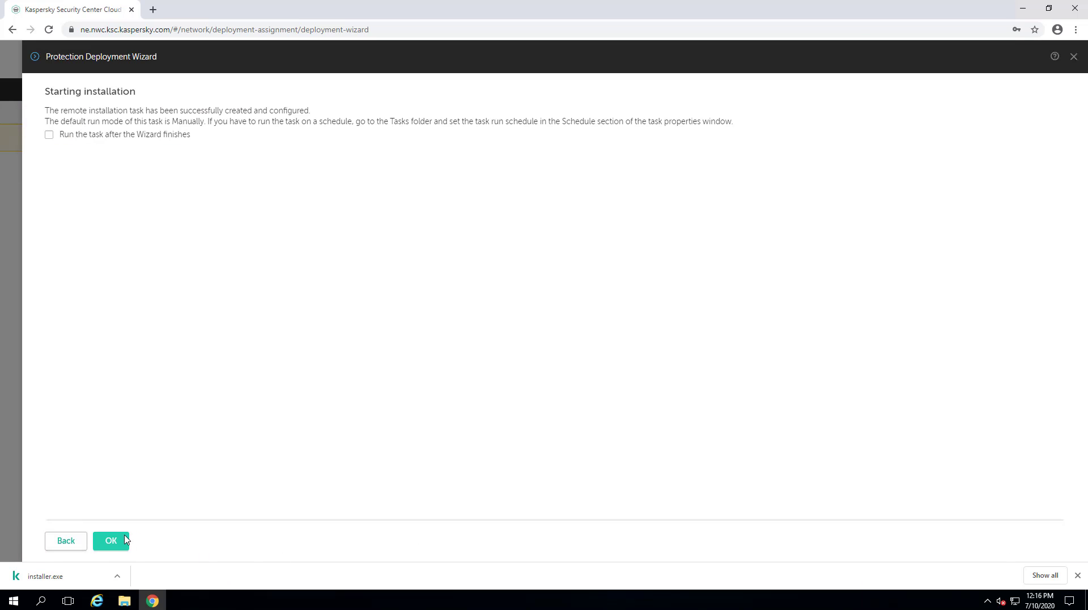
Finish the wizard with the remote installation task set to run on completion, and open the list of managed devices.
{"action": "left_click", "coordinate": [49, 136]}
{"action": "left_click", "coordinate": [111, 540]}
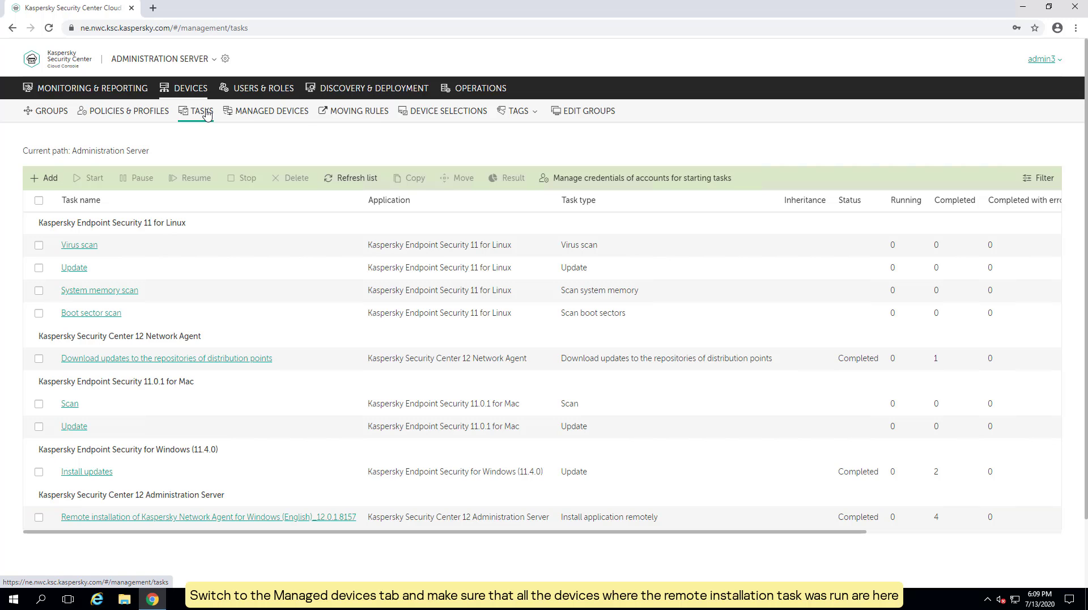
{"action": "left_click", "coordinate": [266, 112]}
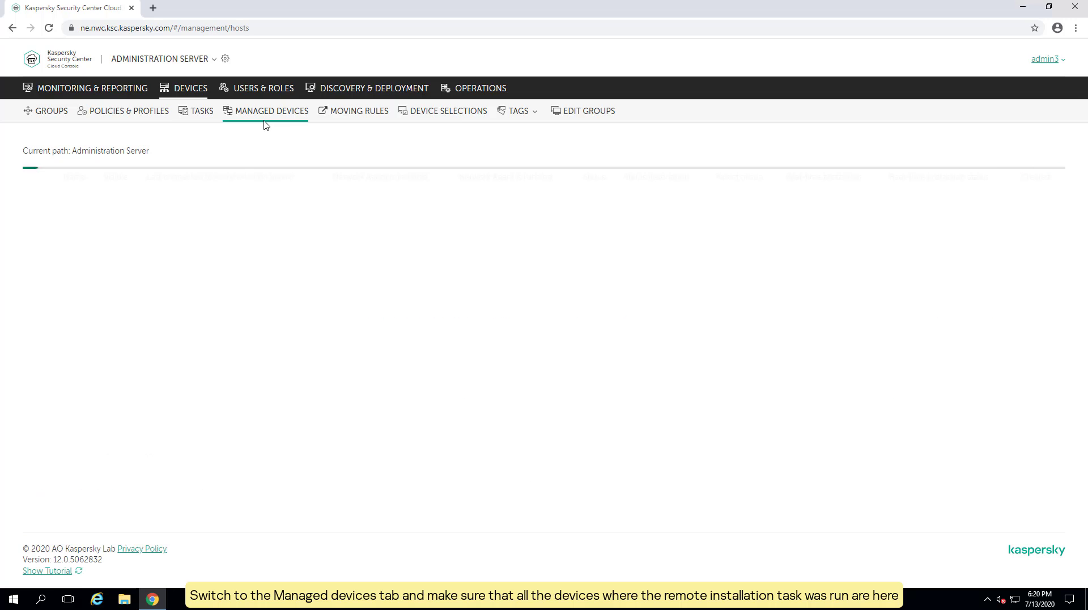